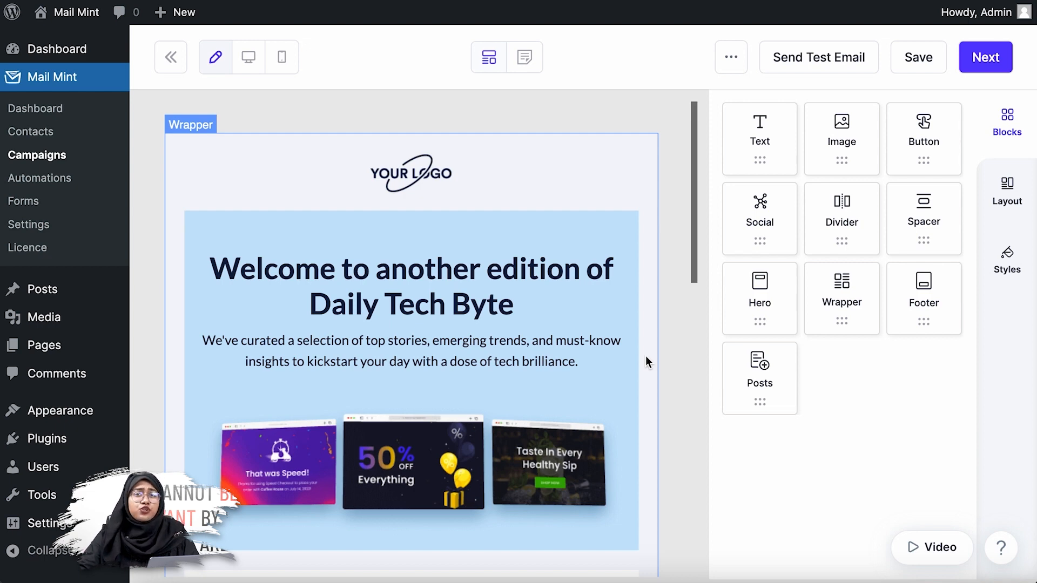
Add a Posts block to the email directly below the blue welcome section
{"action": "scroll", "coordinate": [646, 356], "scroll_direction": "down", "scroll_amount": 1}
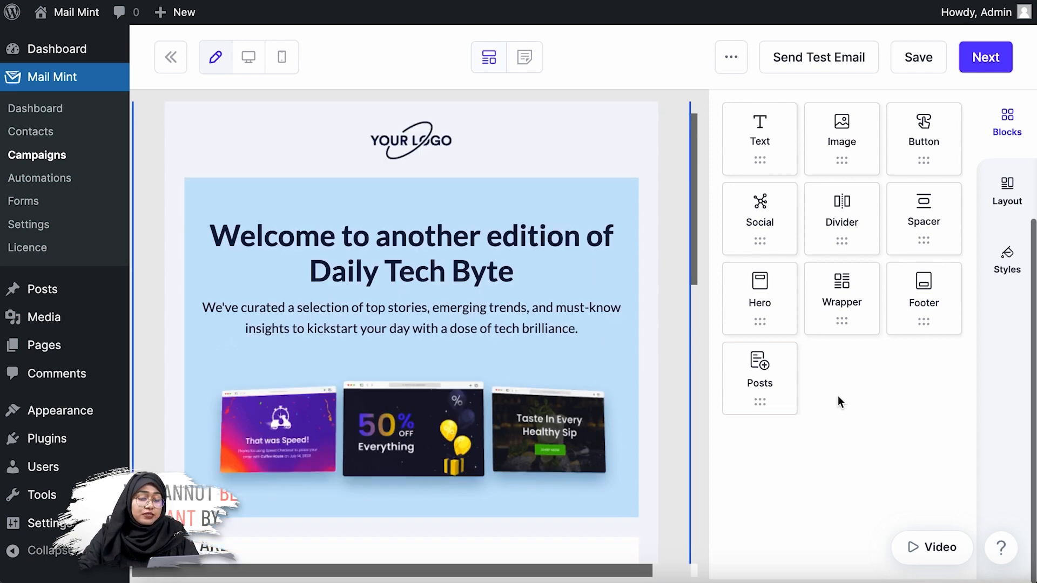
{"action": "left_click_drag", "start_coordinate": [781, 387], "coordinate": [484, 514]}
{"action": "scroll", "coordinate": [756, 478], "scroll_direction": "down", "scroll_amount": 5}
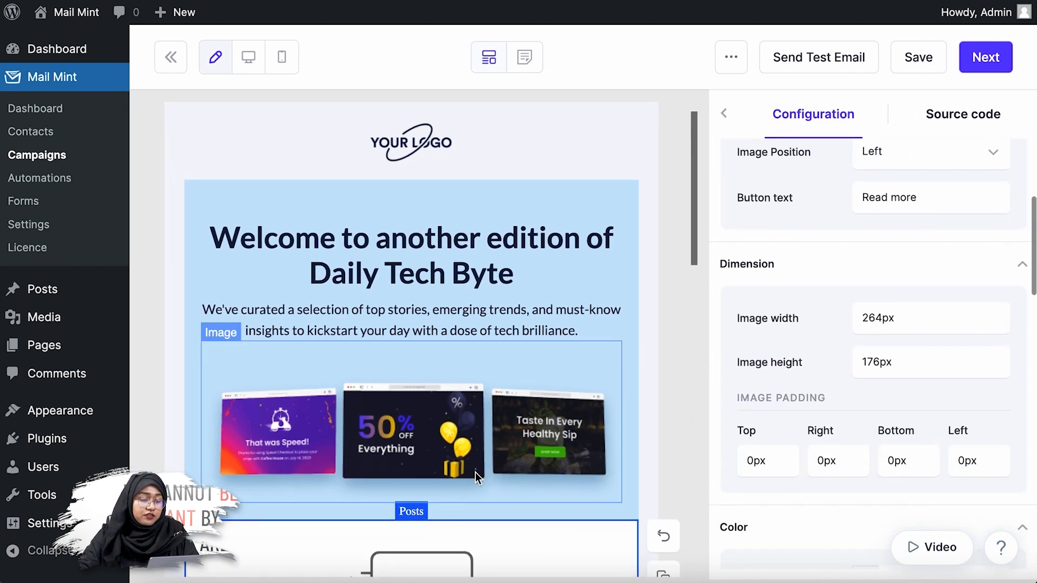
{"action": "scroll", "coordinate": [476, 476], "scroll_direction": "down", "scroll_amount": 5}
Set the Posts block to Layout 2 and filter its content by Latest posts
{"action": "scroll", "coordinate": [714, 443], "scroll_direction": "up", "scroll_amount": 5}
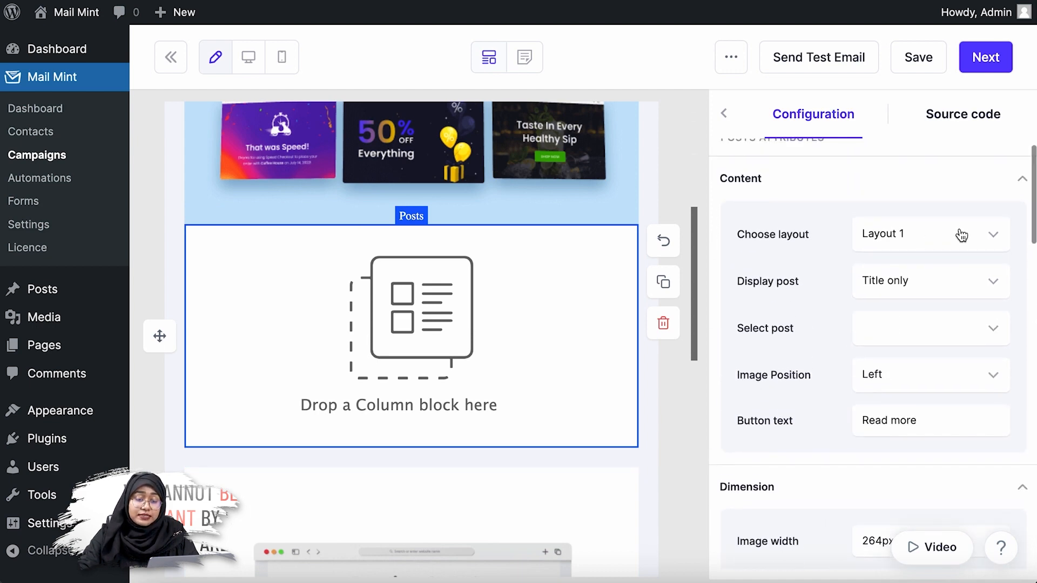
{"action": "left_click", "coordinate": [961, 233]}
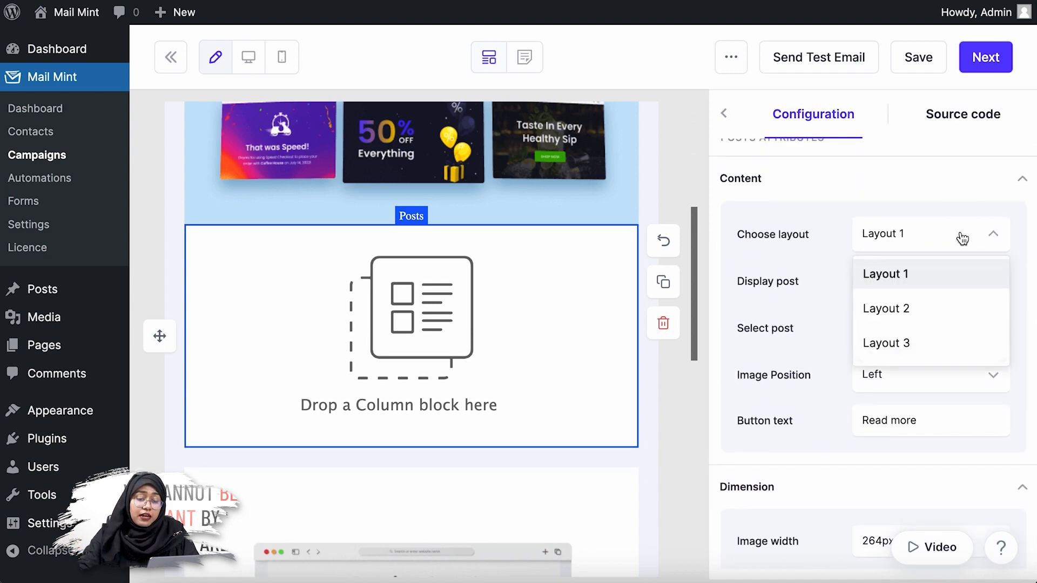
{"action": "left_click", "coordinate": [940, 312]}
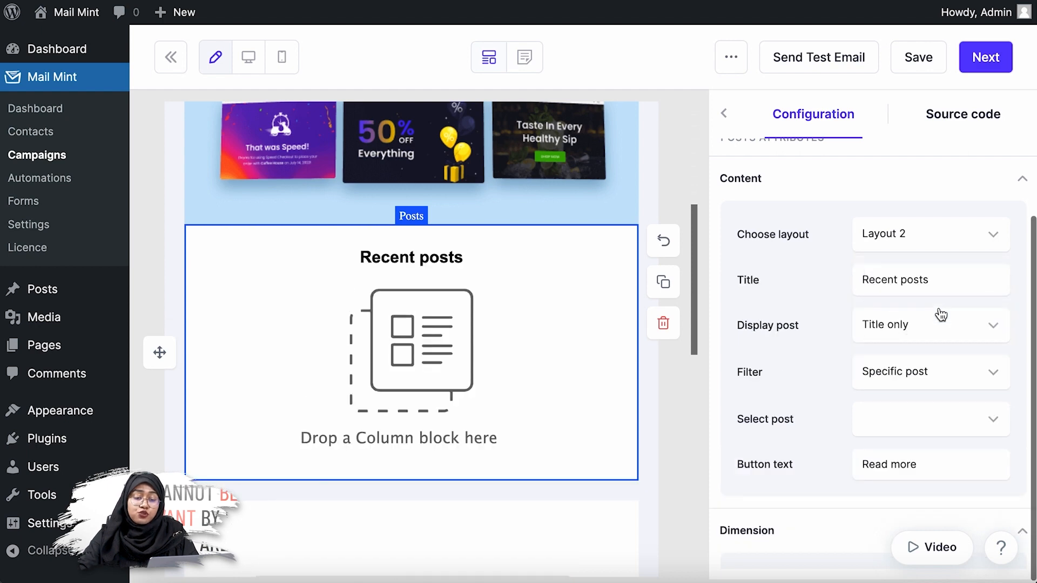
{"action": "scroll", "coordinate": [938, 314], "scroll_direction": "down", "scroll_amount": 1}
{"action": "left_click", "coordinate": [975, 355]}
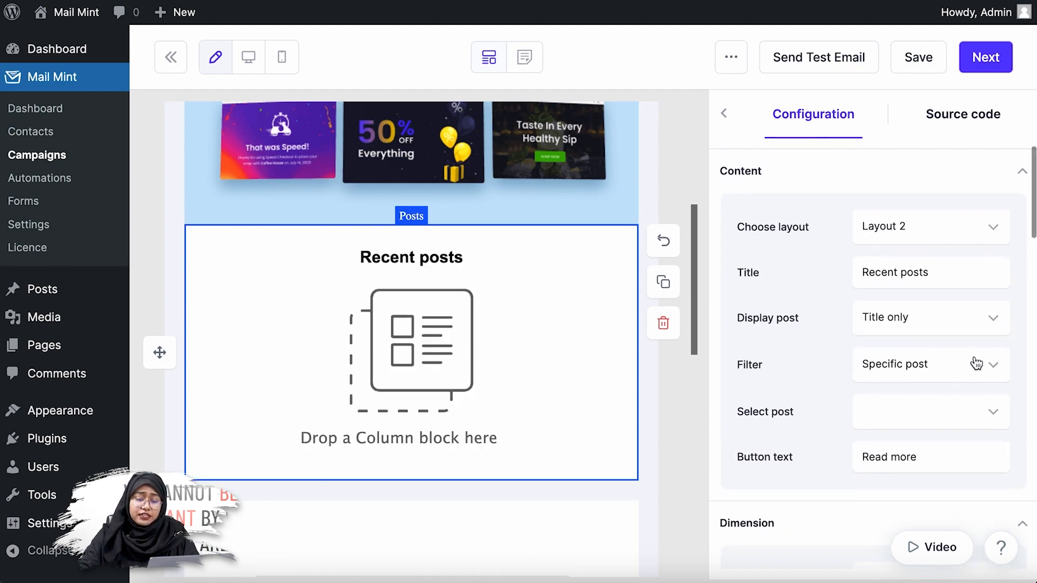
{"action": "left_click", "coordinate": [944, 475]}
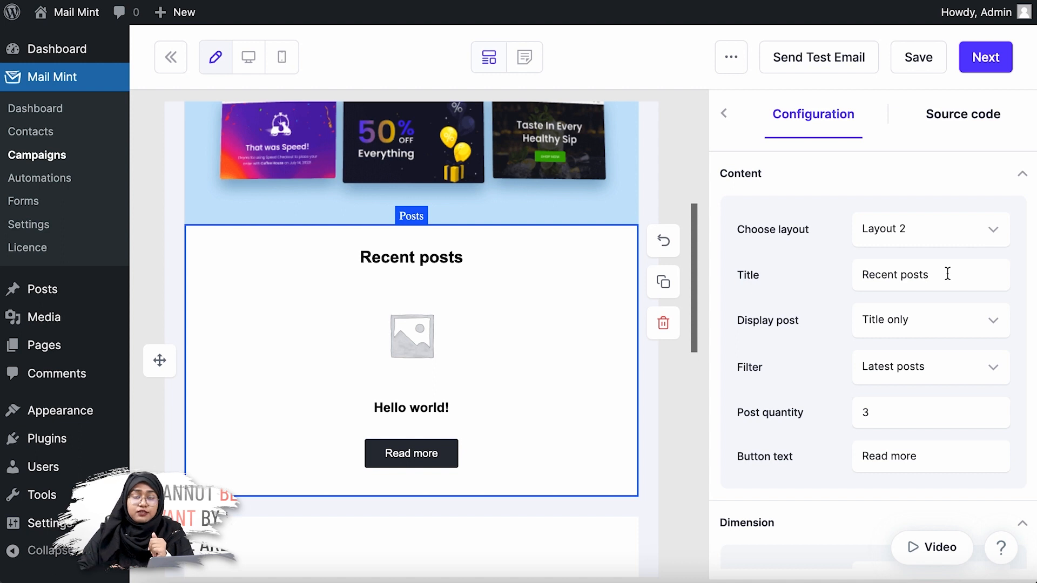
Proceed from the email editor to sending the campaign and choose Recurring as its publishing mode
{"action": "left_click", "coordinate": [993, 57]}
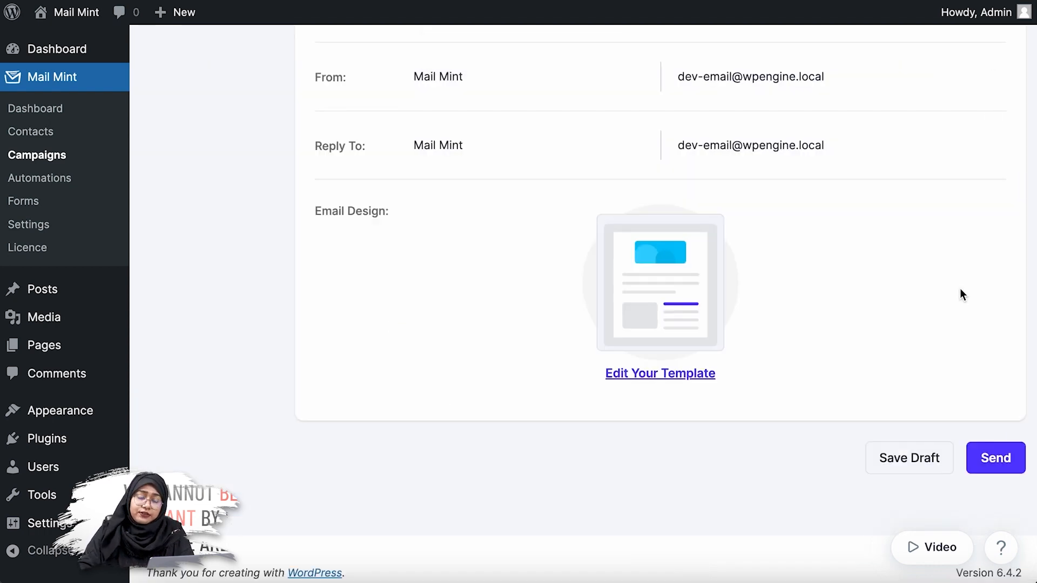
{"action": "left_click", "coordinate": [1009, 471]}
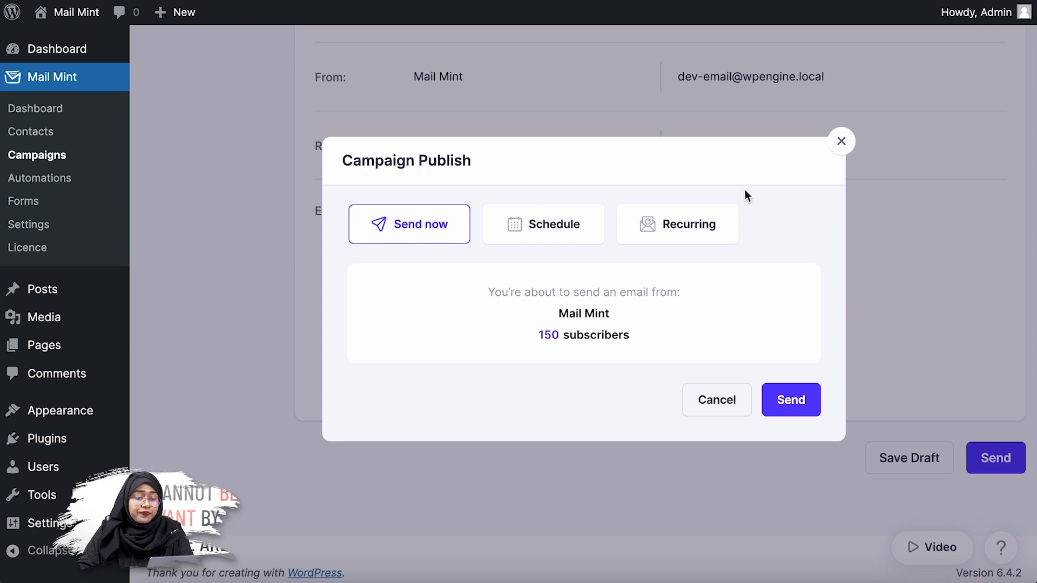
{"action": "left_click", "coordinate": [722, 238]}
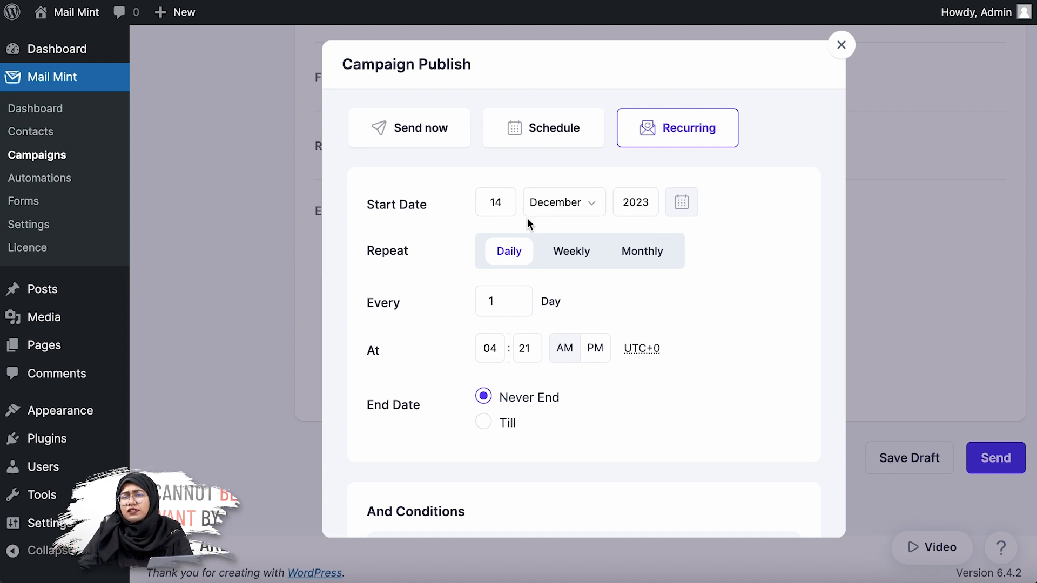
Set the recurring campaign's start date to 1 January 2024
{"action": "left_click", "coordinate": [499, 203]}
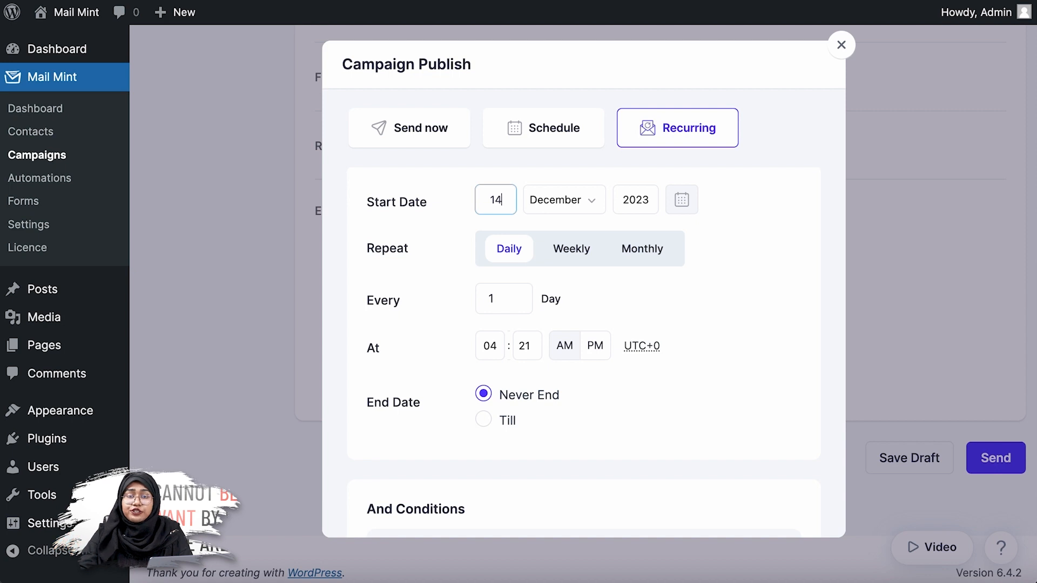
{"action": "key", "text": "BackSpace"}
{"action": "key", "text": "BackSpace"}
{"action": "type", "text": "01"}
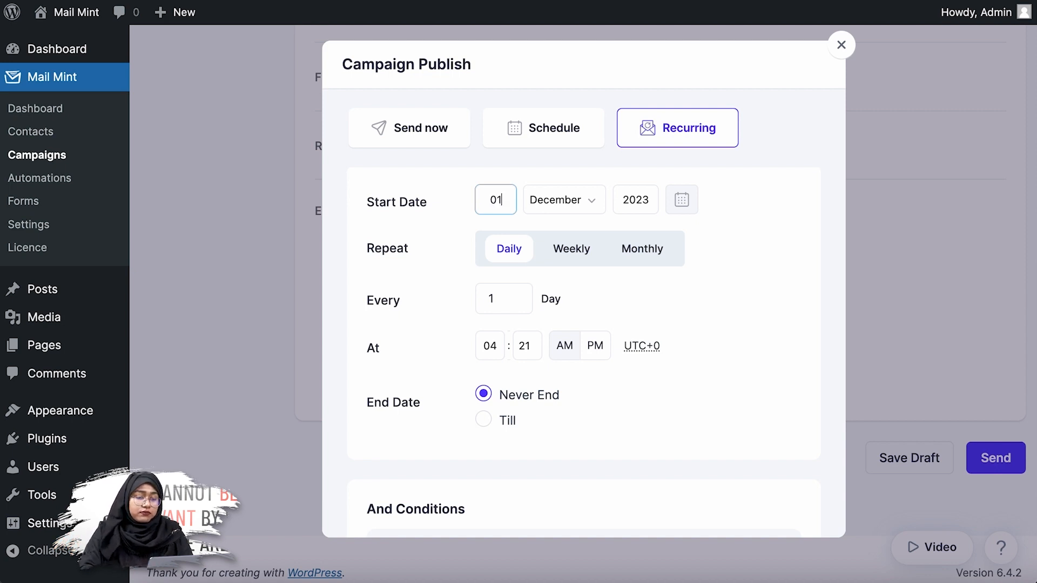
{"action": "left_click", "coordinate": [577, 201]}
{"action": "left_click", "coordinate": [567, 3]}
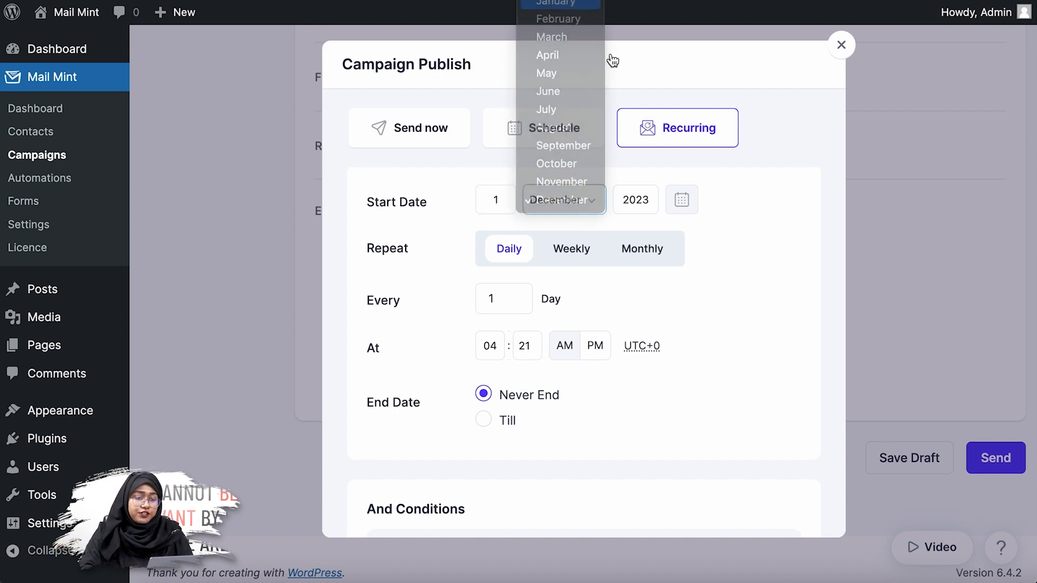
{"action": "left_click", "coordinate": [652, 197]}
{"action": "key", "text": "BackSpace"}
{"action": "type", "text": "4"}
{"action": "left_click", "coordinate": [647, 310]}
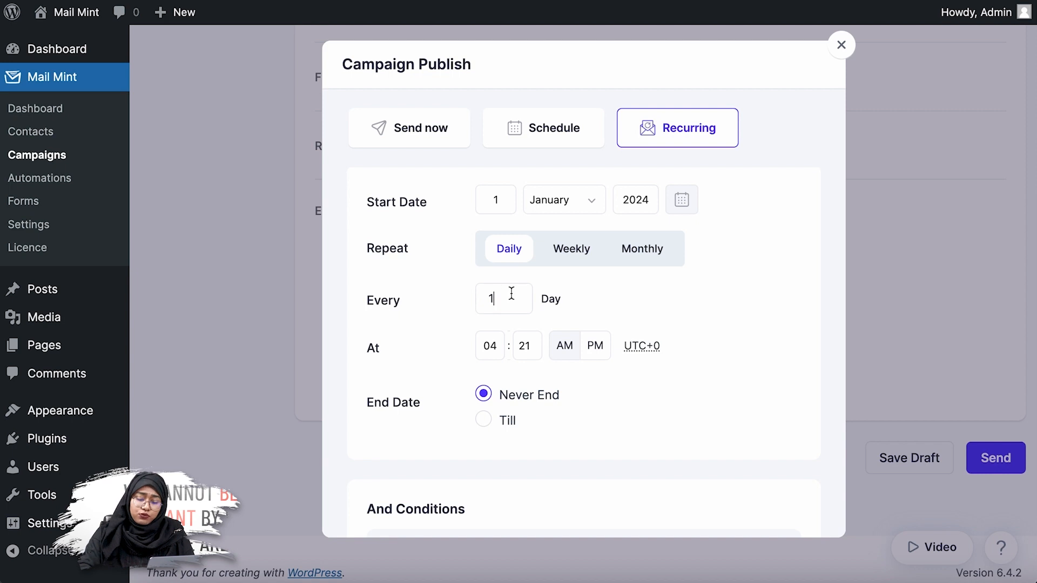
Set the daily repeat to every 5 days at 11:00 AM
{"action": "key", "text": "BackSpace"}
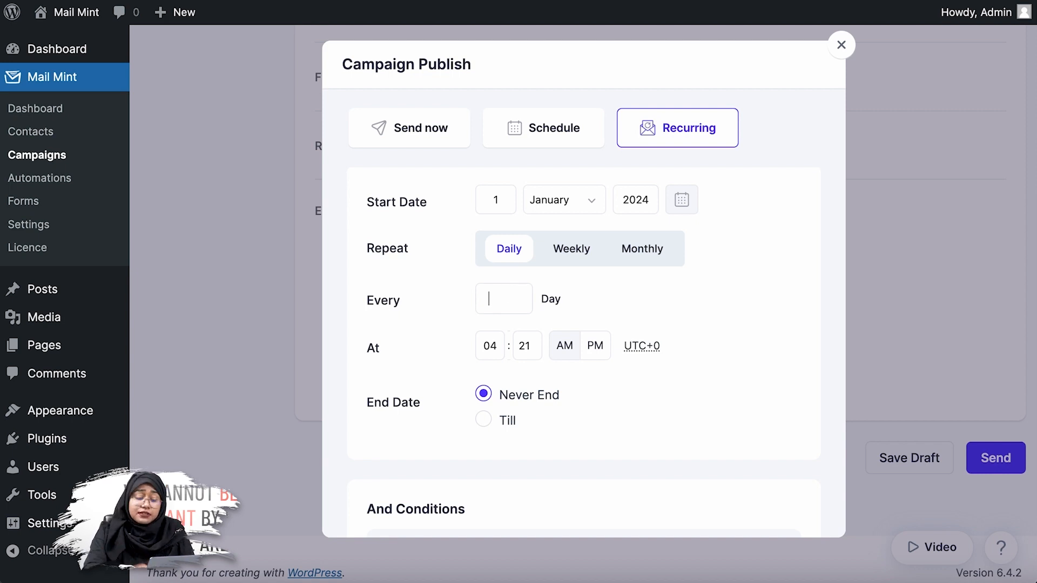
{"action": "type", "text": "5"}
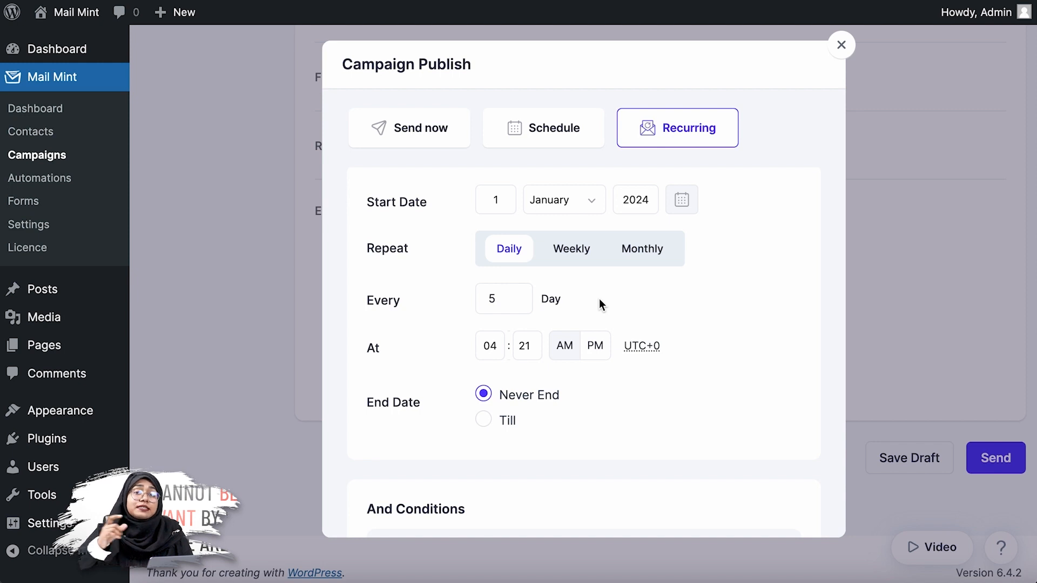
{"action": "left_click", "coordinate": [493, 345]}
{"action": "key", "text": "BackSpace"}
{"action": "key", "text": "BackSpace"}
{"action": "type", "text": "11"}
{"action": "left_click", "coordinate": [532, 347]}
{"action": "key", "text": "BackSpace"}
{"action": "key", "text": "BackSpace"}
{"action": "type", "text": "00"}
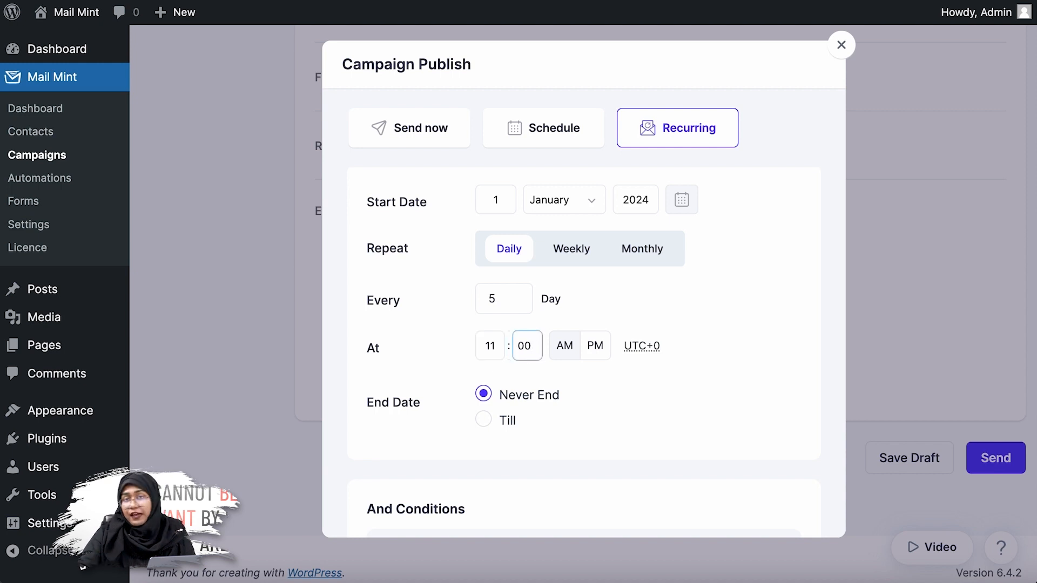
{"action": "left_click", "coordinate": [543, 413]}
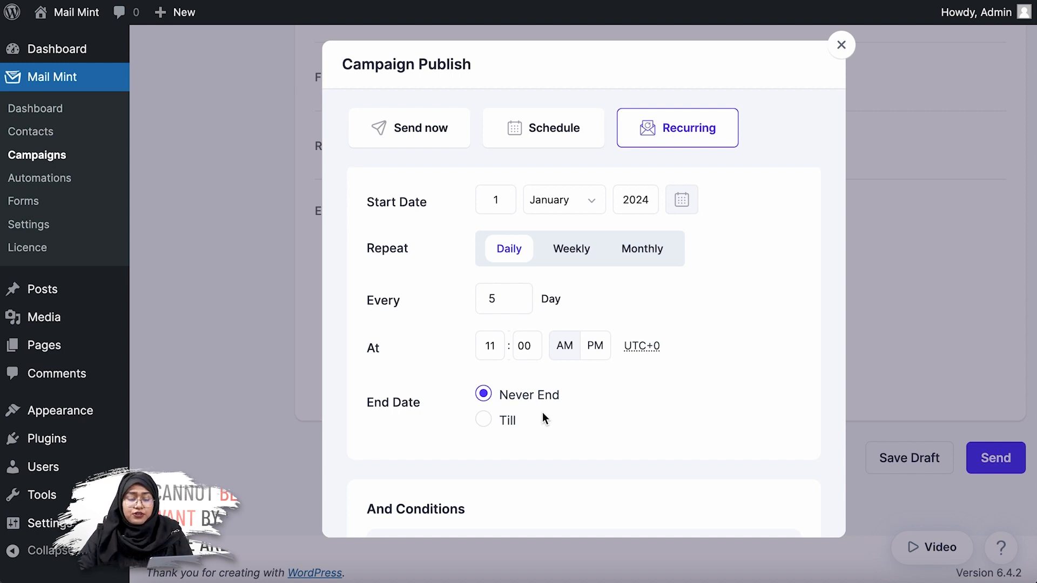
Limit the recurrence with a Till end date of 30 March 2024
{"action": "left_click", "coordinate": [483, 420]}
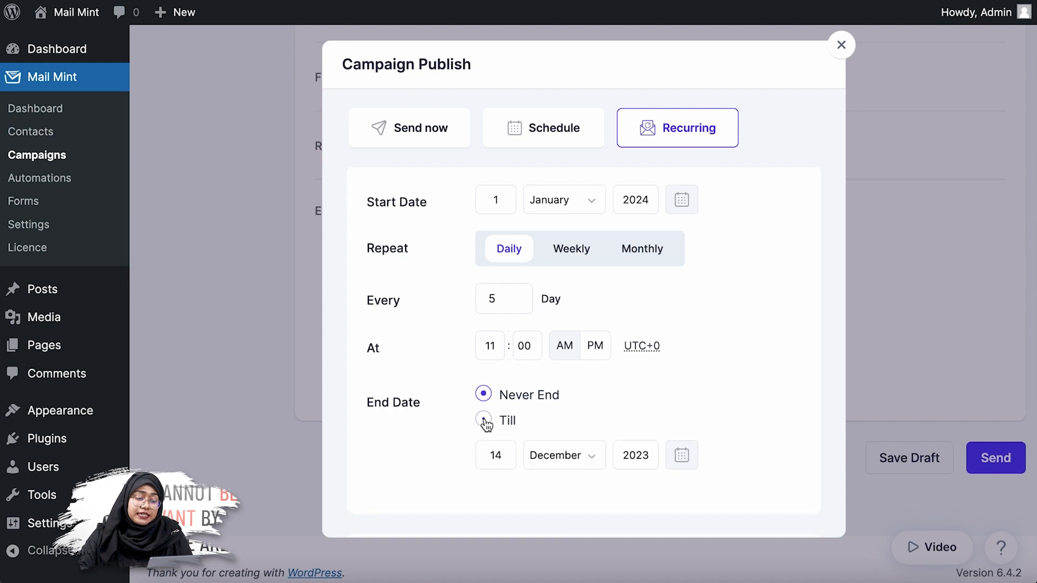
{"action": "scroll", "coordinate": [626, 393], "scroll_direction": "down", "scroll_amount": 2}
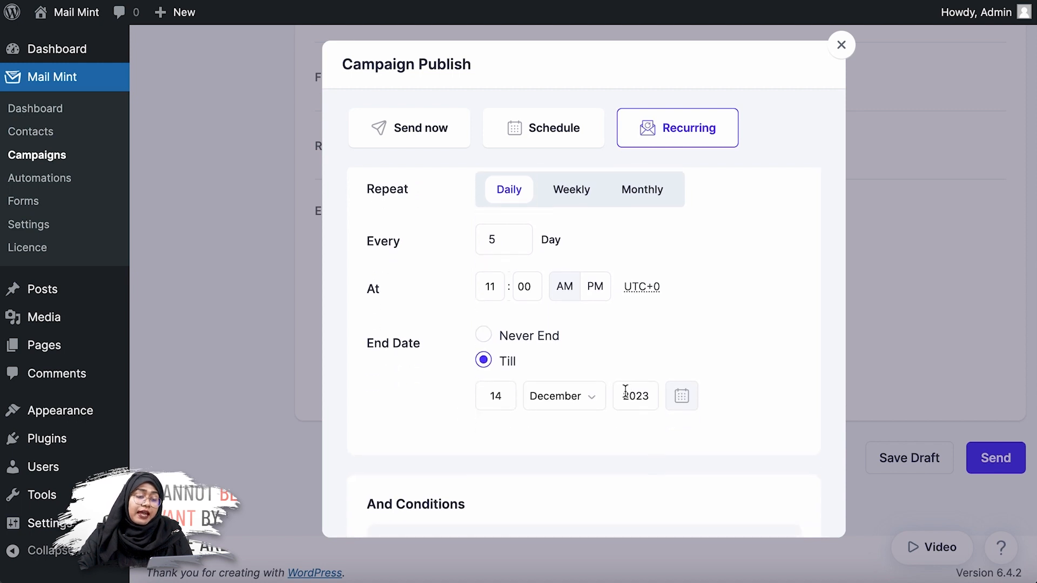
{"action": "double_click", "coordinate": [506, 398]}
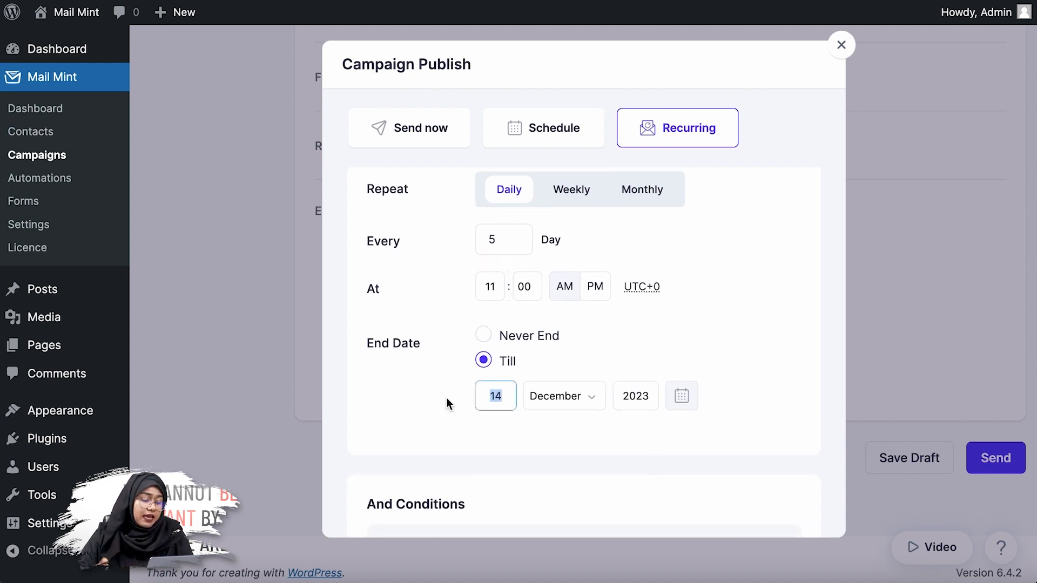
{"action": "type", "text": "30"}
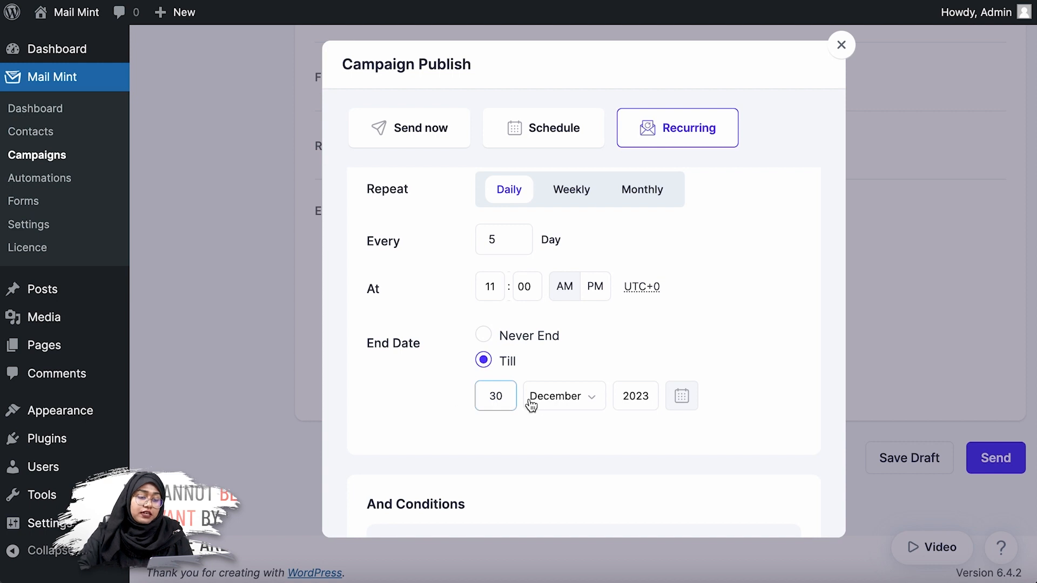
{"action": "left_click", "coordinate": [549, 403]}
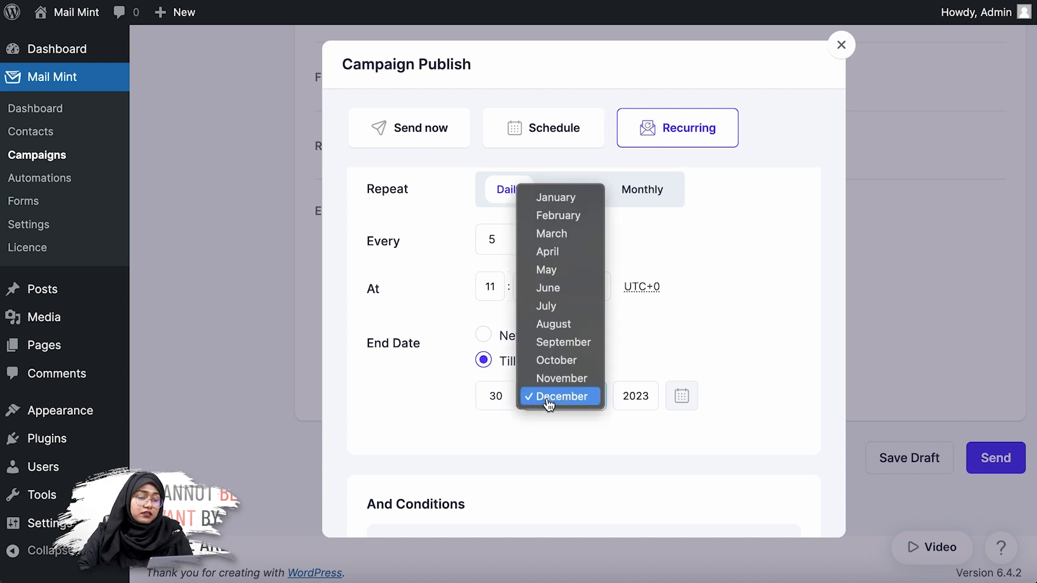
{"action": "left_click", "coordinate": [554, 234]}
{"action": "left_click", "coordinate": [657, 388]}
{"action": "key", "text": "BackSpace"}
{"action": "type", "text": "4"}
{"action": "left_click", "coordinate": [669, 436]}
Try an additional Or condition for Pages published within 1 day, and delete that condition again
{"action": "scroll", "coordinate": [669, 436], "scroll_direction": "down", "scroll_amount": 1}
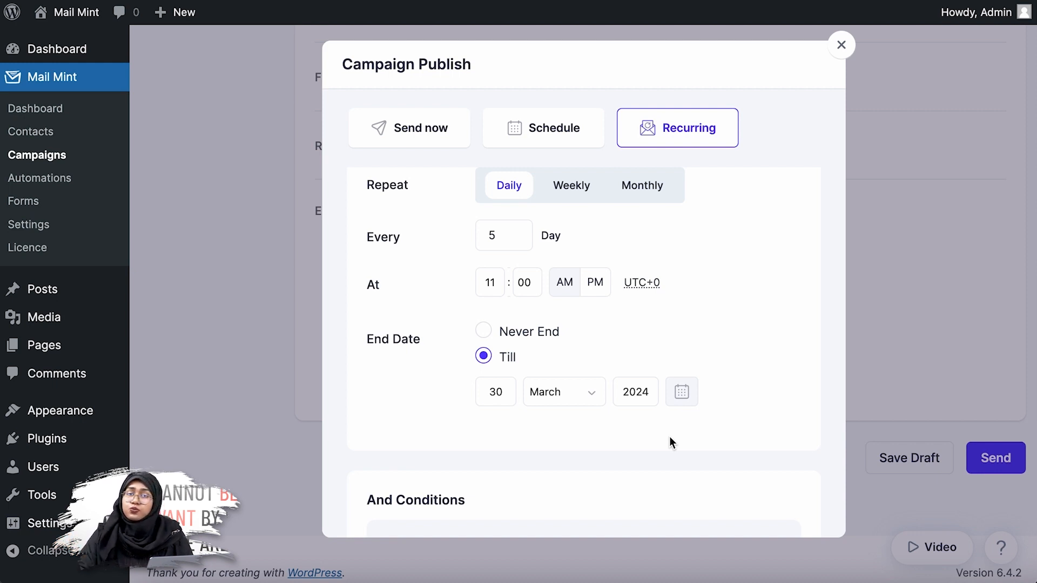
{"action": "scroll", "coordinate": [669, 439], "scroll_direction": "down", "scroll_amount": 5}
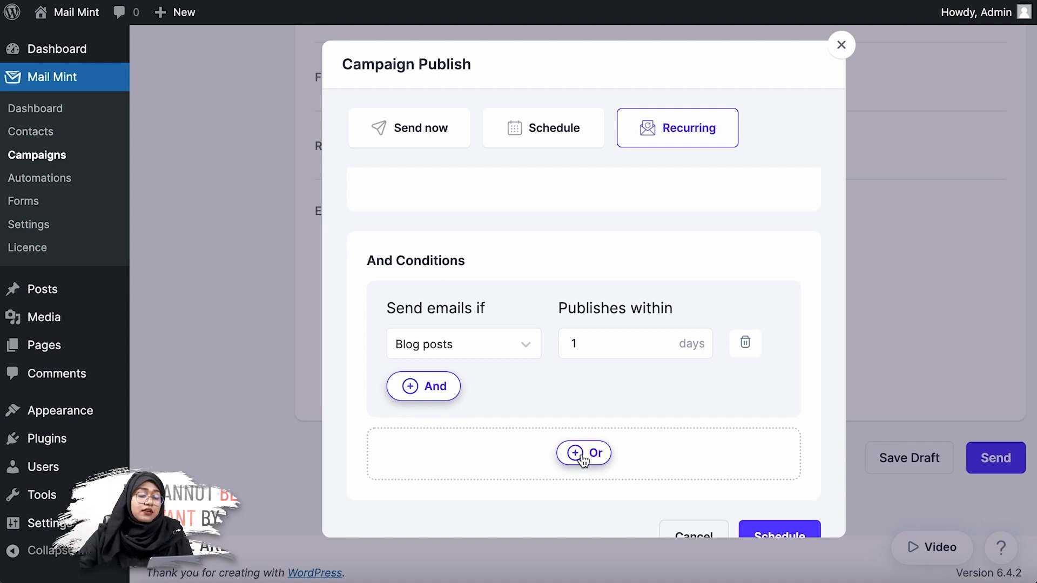
{"action": "scroll", "coordinate": [748, 371], "scroll_direction": "down", "scroll_amount": 1}
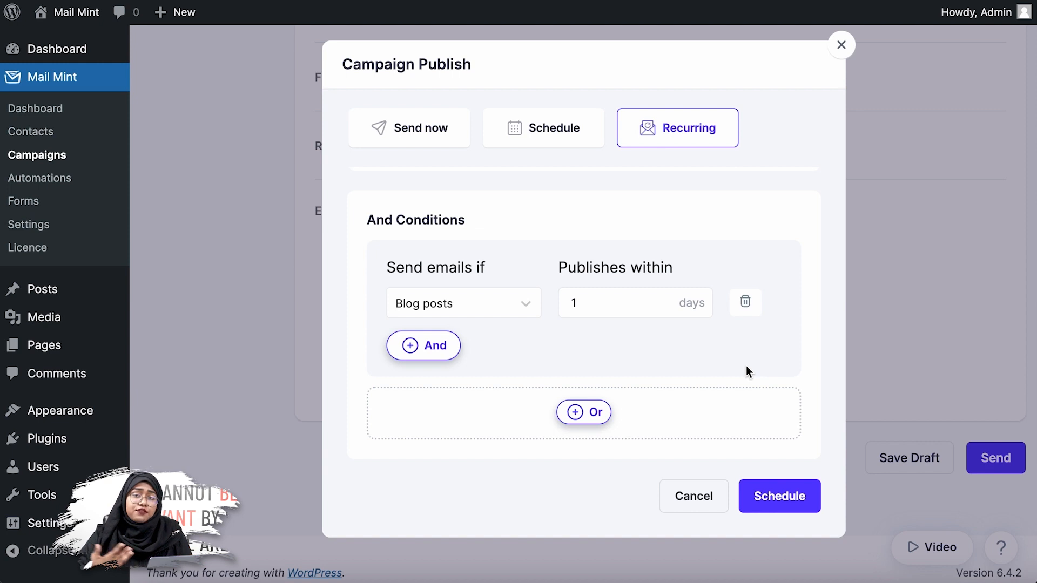
{"action": "left_click", "coordinate": [583, 416]}
{"action": "left_click", "coordinate": [523, 481]}
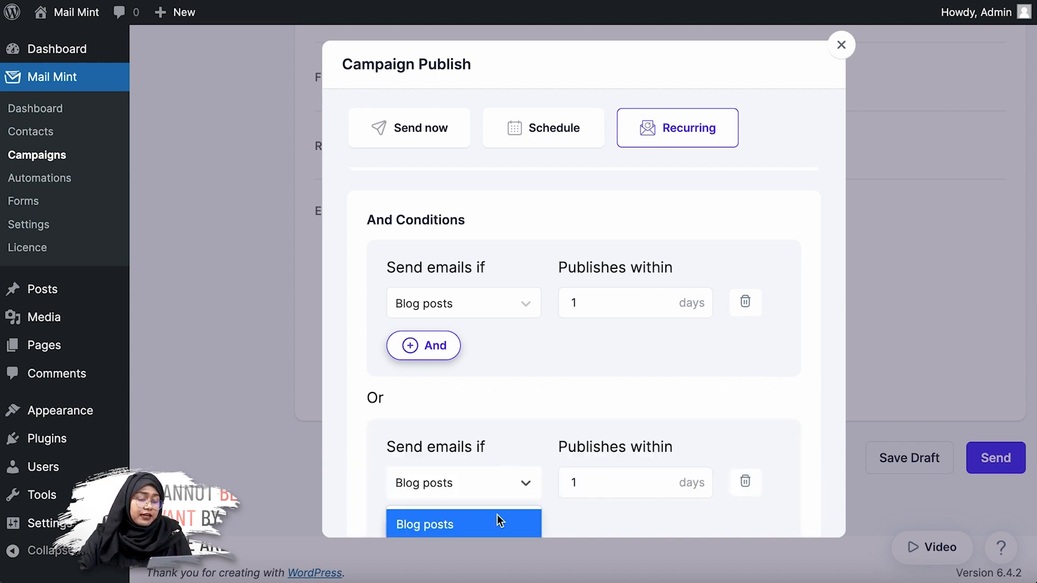
{"action": "scroll", "coordinate": [567, 421], "scroll_direction": "down", "scroll_amount": 4}
{"action": "scroll", "coordinate": [570, 416], "scroll_direction": "up", "scroll_amount": 1}
{"action": "key", "text": "Down"}
{"action": "key", "text": "Return"}
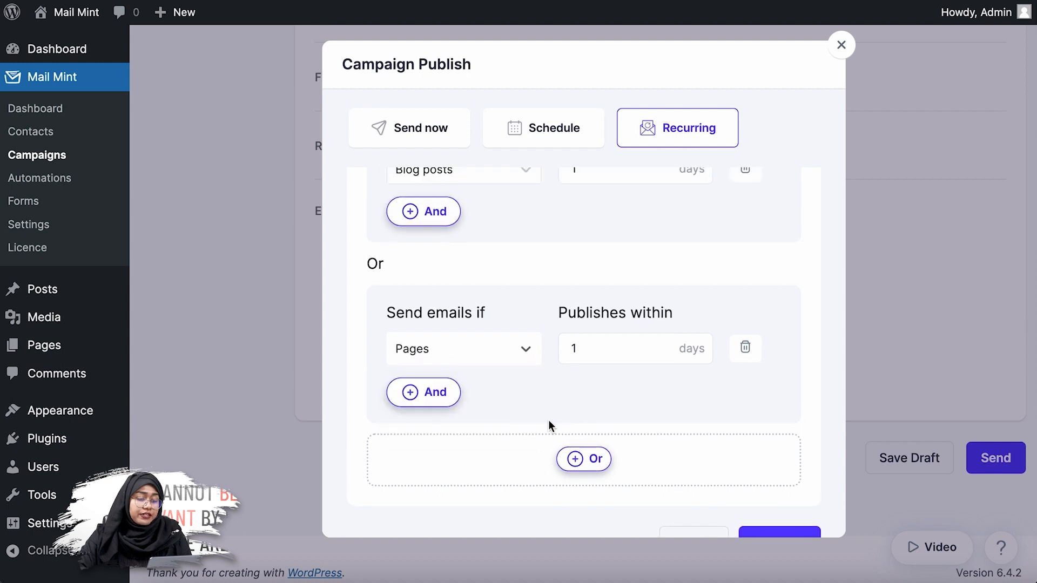
{"action": "scroll", "coordinate": [679, 413], "scroll_direction": "up", "scroll_amount": 3}
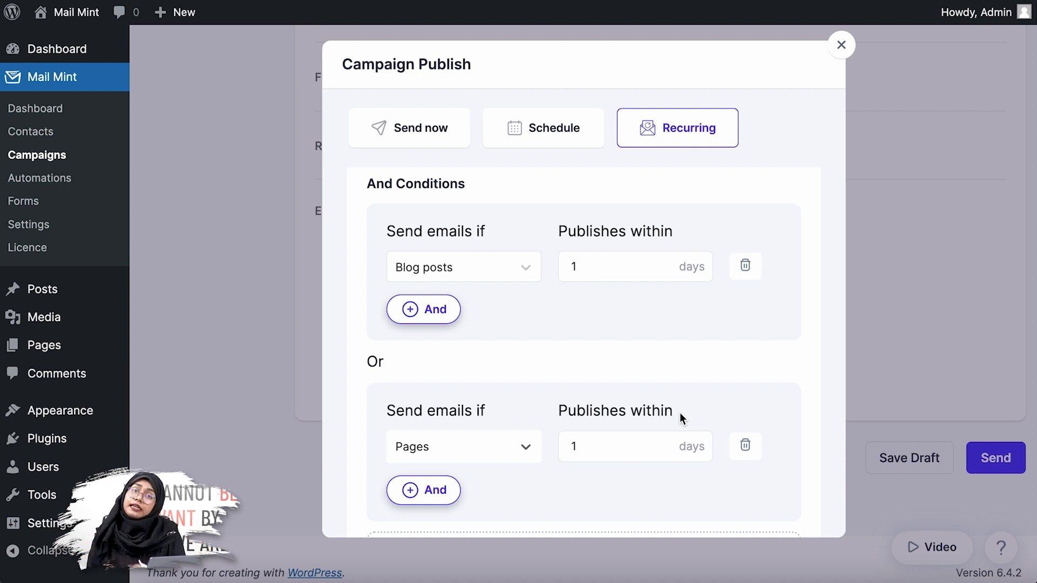
{"action": "scroll", "coordinate": [679, 413], "scroll_direction": "down", "scroll_amount": 3}
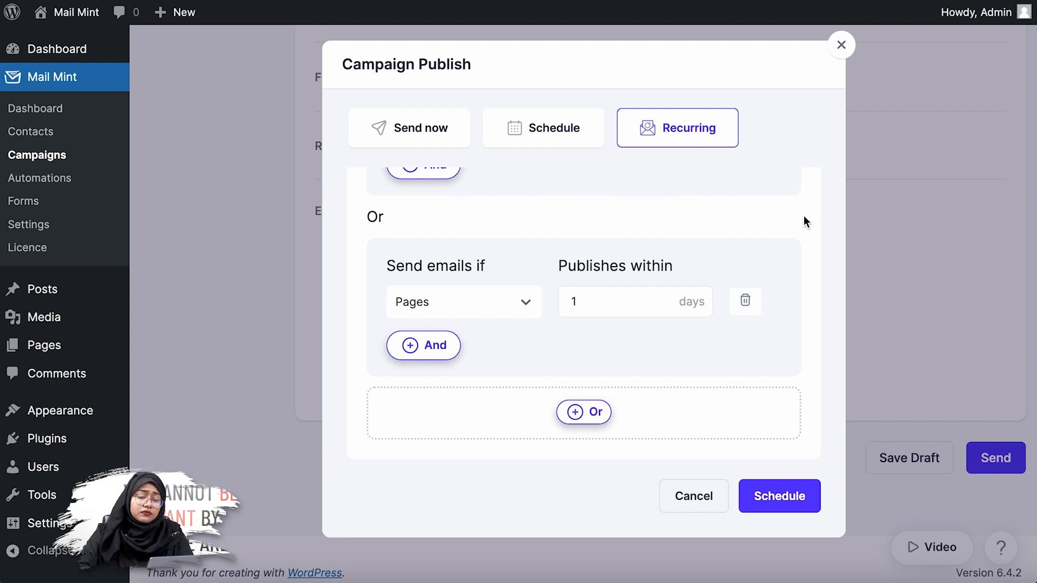
{"action": "left_click", "coordinate": [744, 303]}
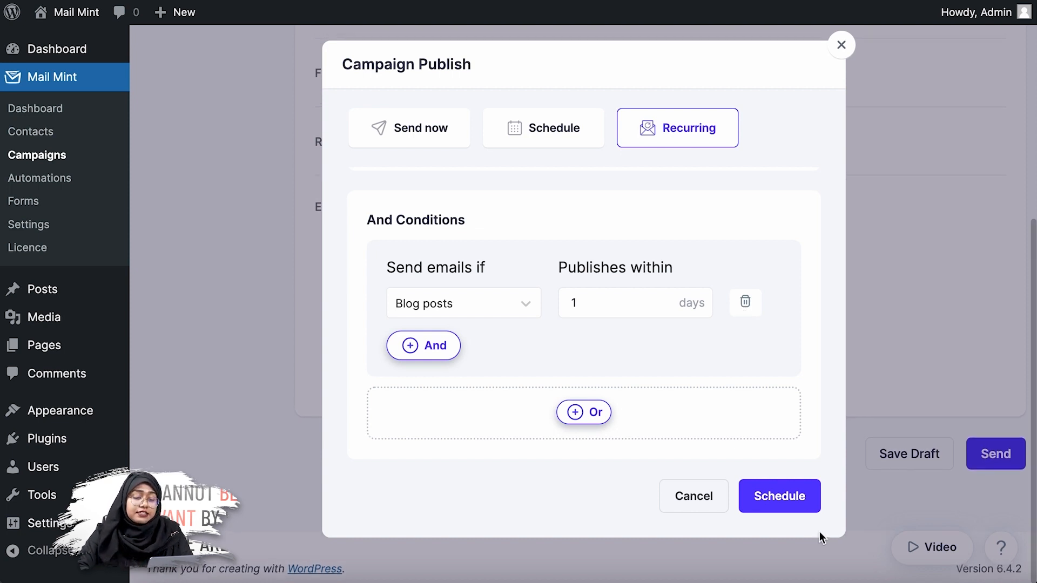
Schedule the recurring campaign with the blog posts condition
{"action": "left_click", "coordinate": [807, 499]}
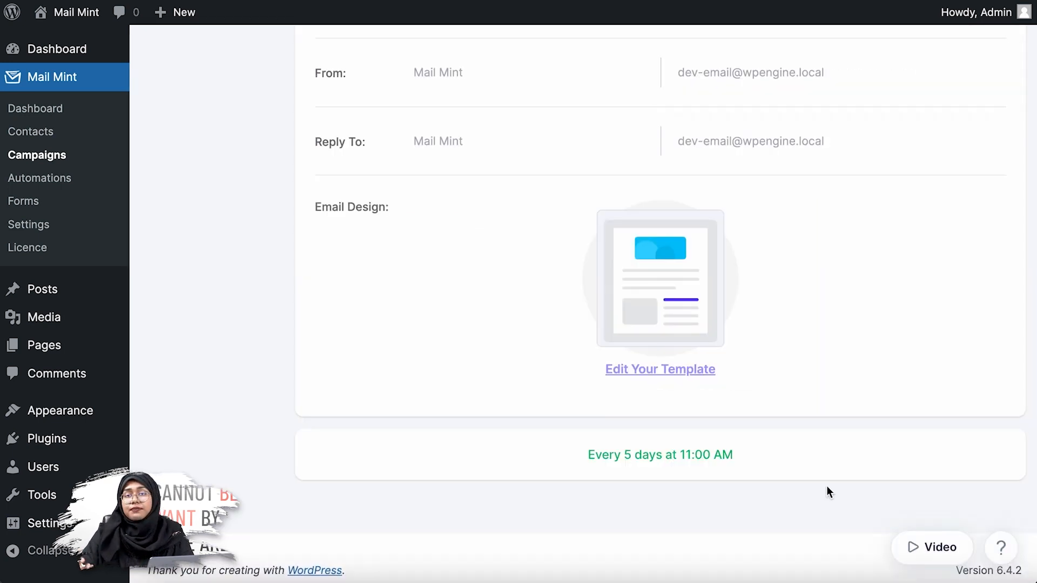